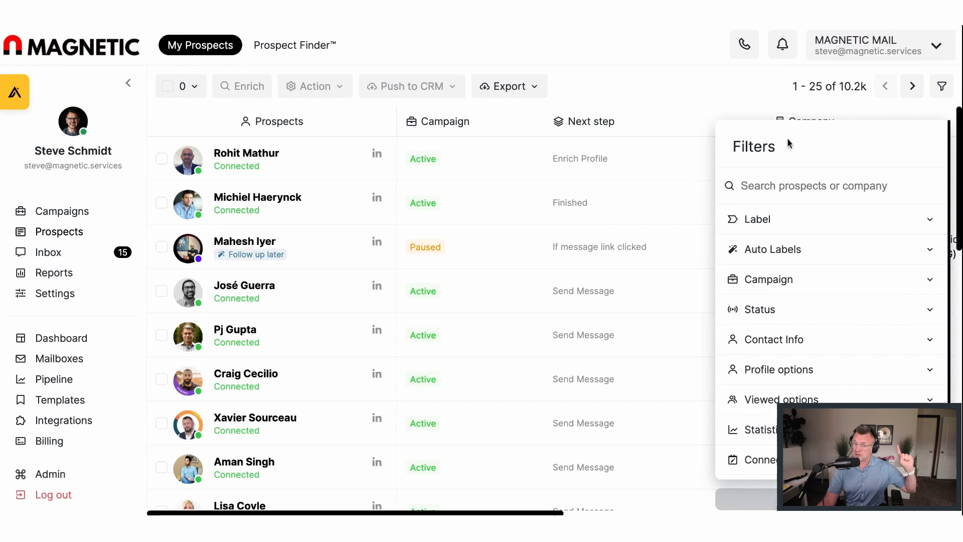
# Open the Prospect Finder and turn off the restriction to recently verified prospects
pyautogui.click(272, 50)
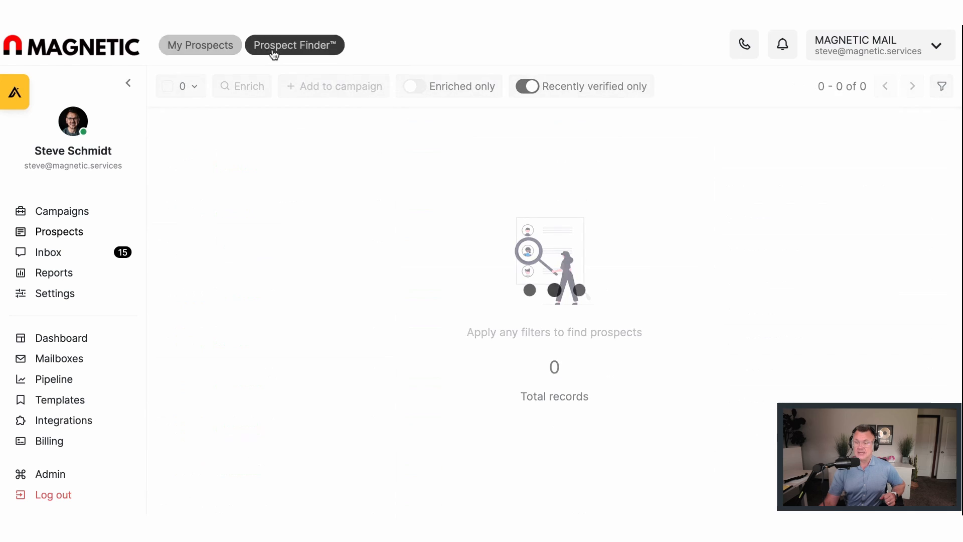
pyautogui.click(528, 86)
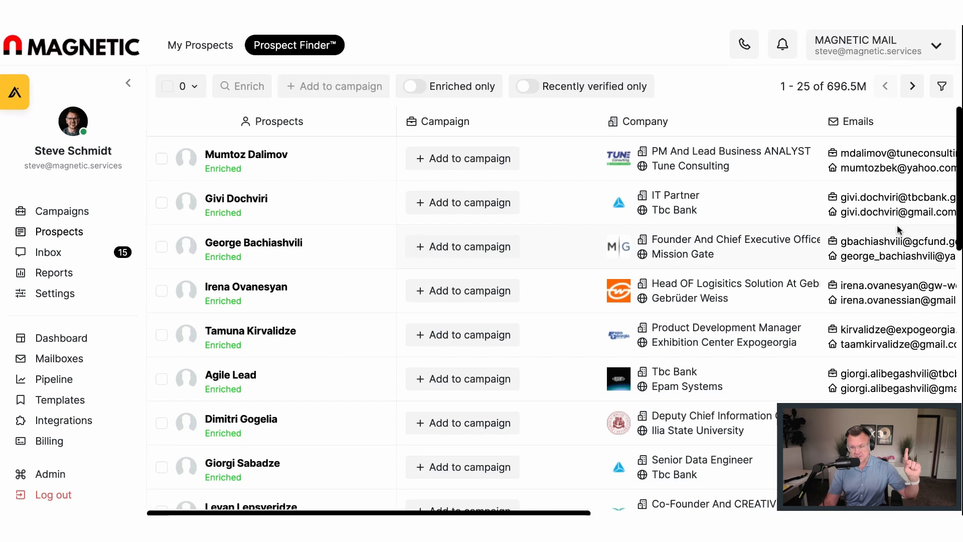
pyautogui.hscroll(5, 896, 224)
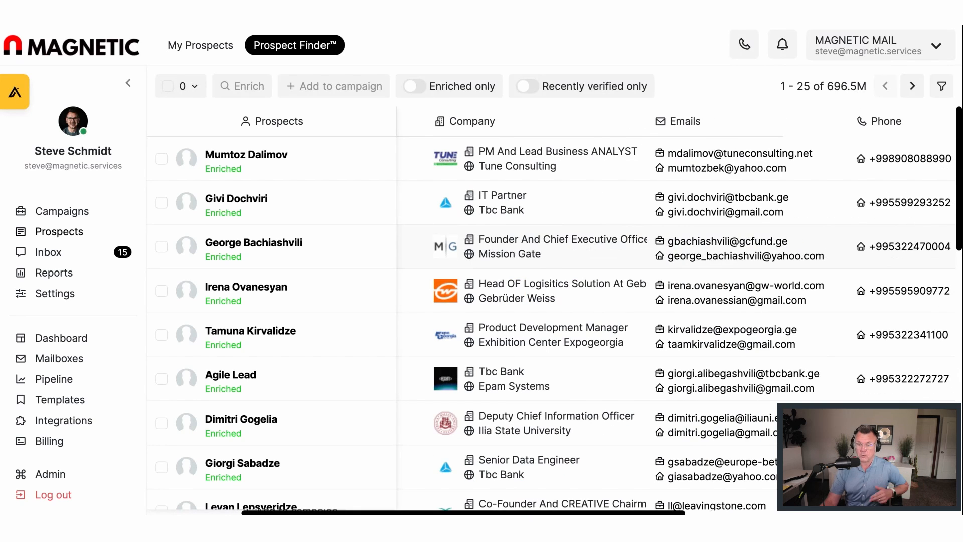
# Filter the prospects by company location with United States as the country
pyautogui.click(943, 88)
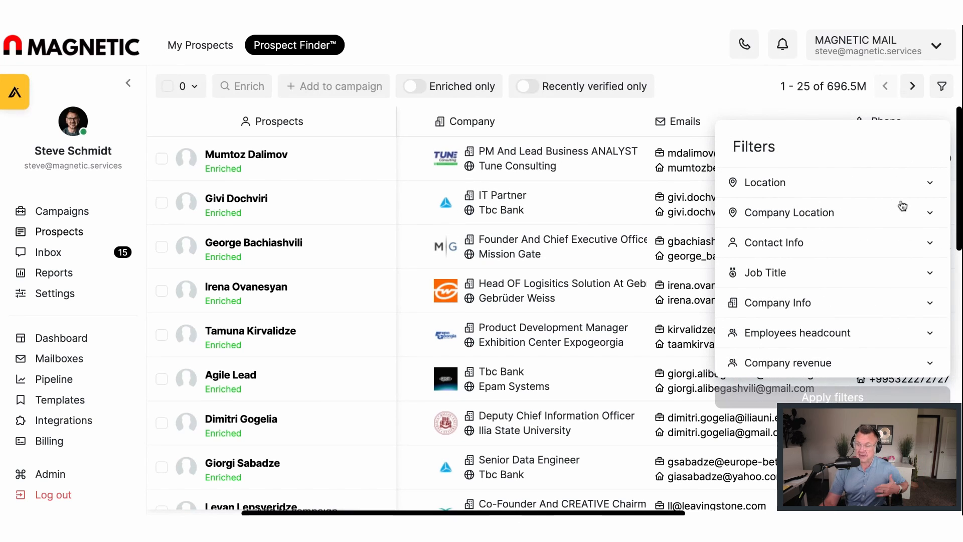
pyautogui.click(920, 213)
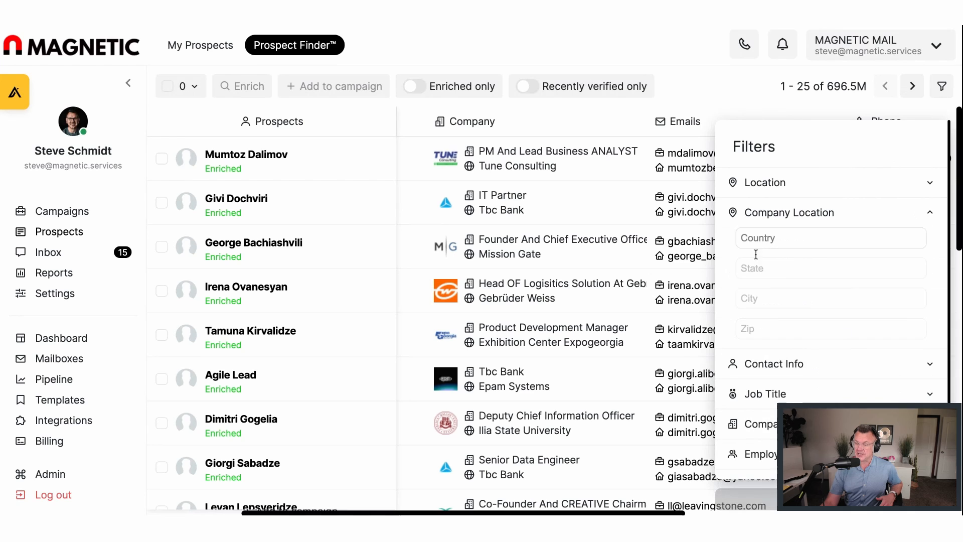
pyautogui.click(762, 245)
pyautogui.write('n')
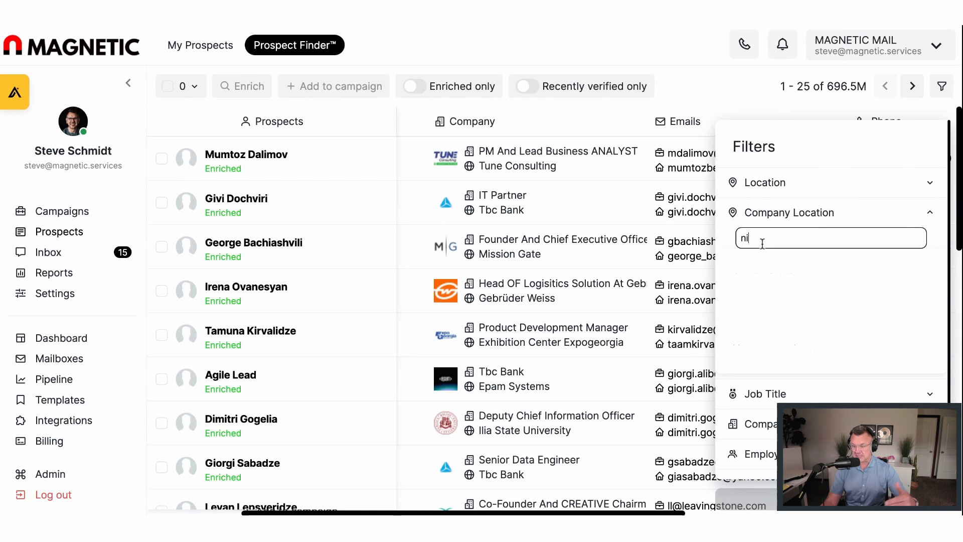
pyautogui.press('BackSpace')
pyautogui.write('united')
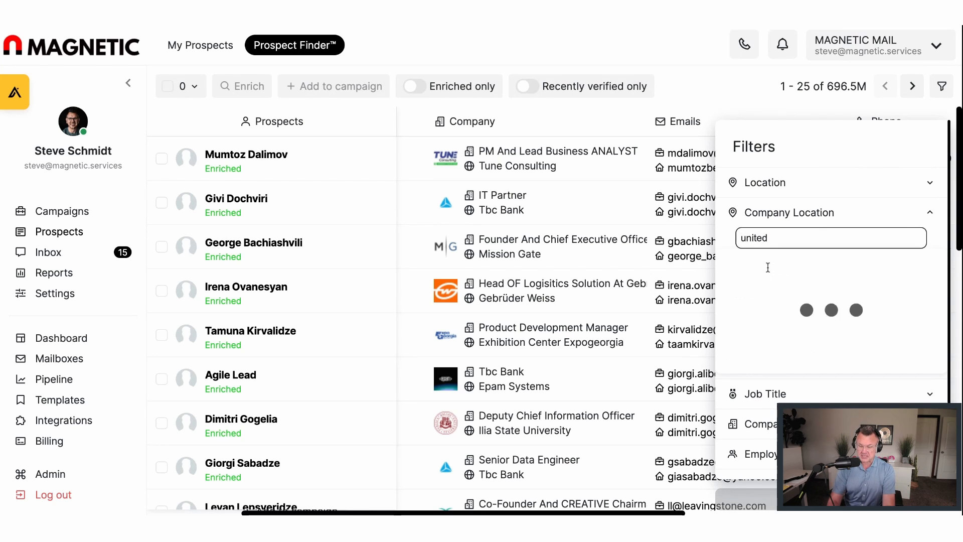
pyautogui.click(768, 269)
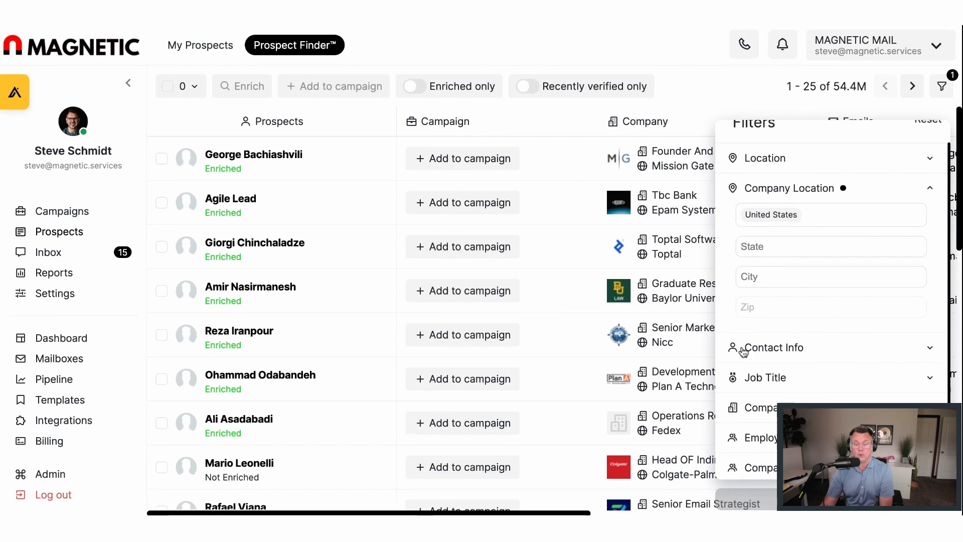
# Replace the company location filter with a prospect location filter for South Dakota, United States, and apply it
pyautogui.click(813, 217)
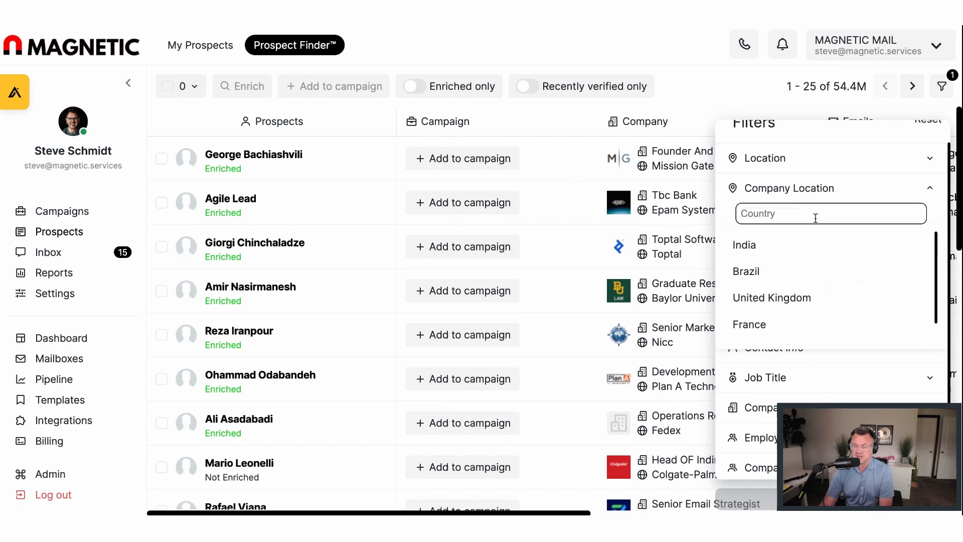
pyautogui.click(822, 365)
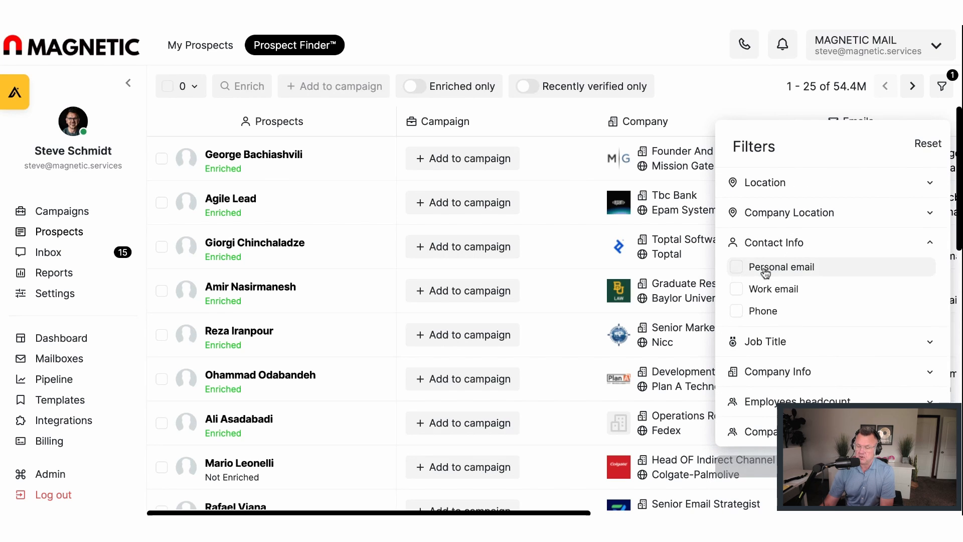
pyautogui.click(808, 191)
pyautogui.click(763, 208)
pyautogui.write('united')
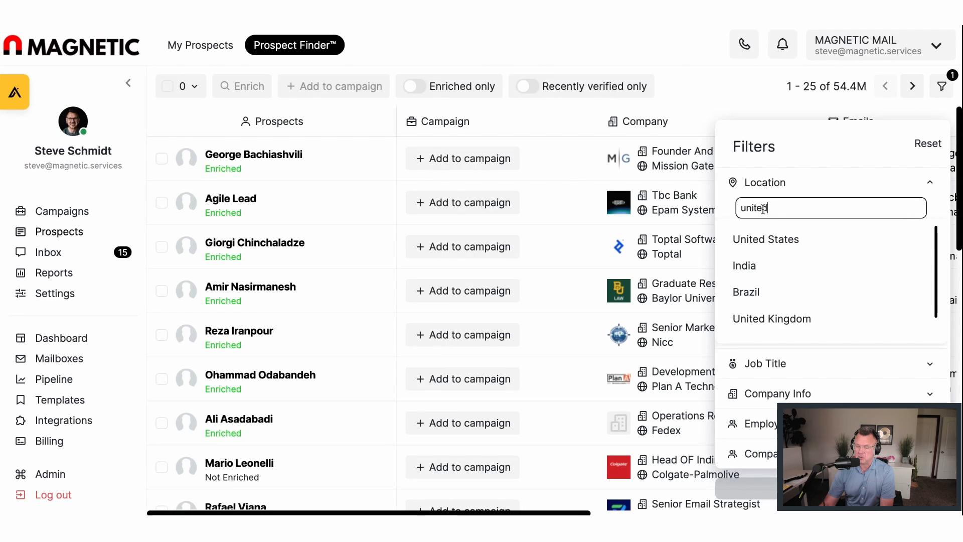
pyautogui.click(772, 240)
pyautogui.click(775, 242)
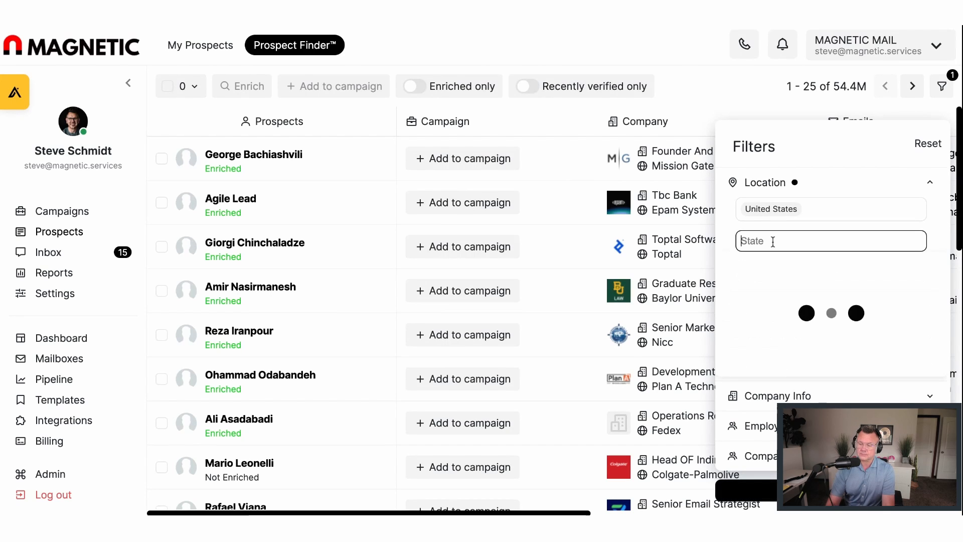
pyautogui.write('south dakota')
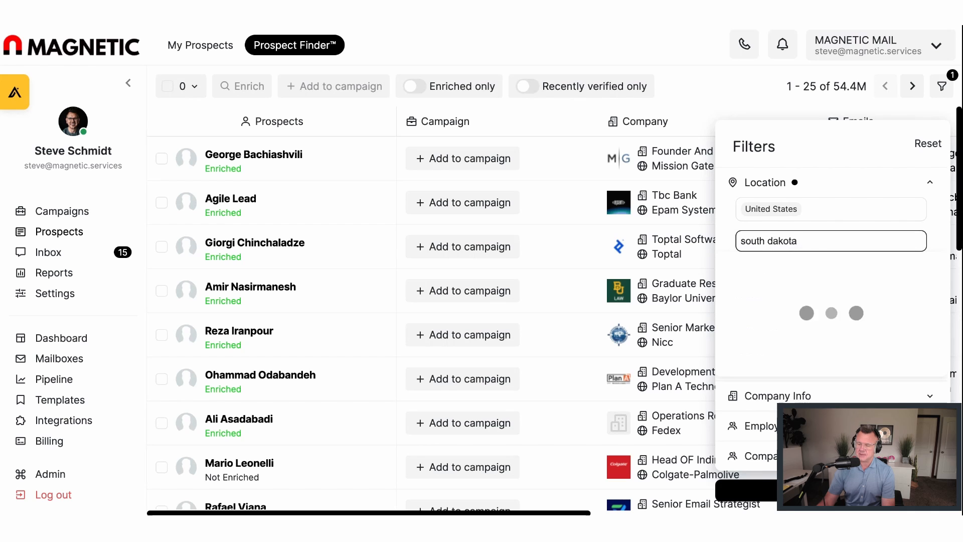
pyautogui.click(782, 274)
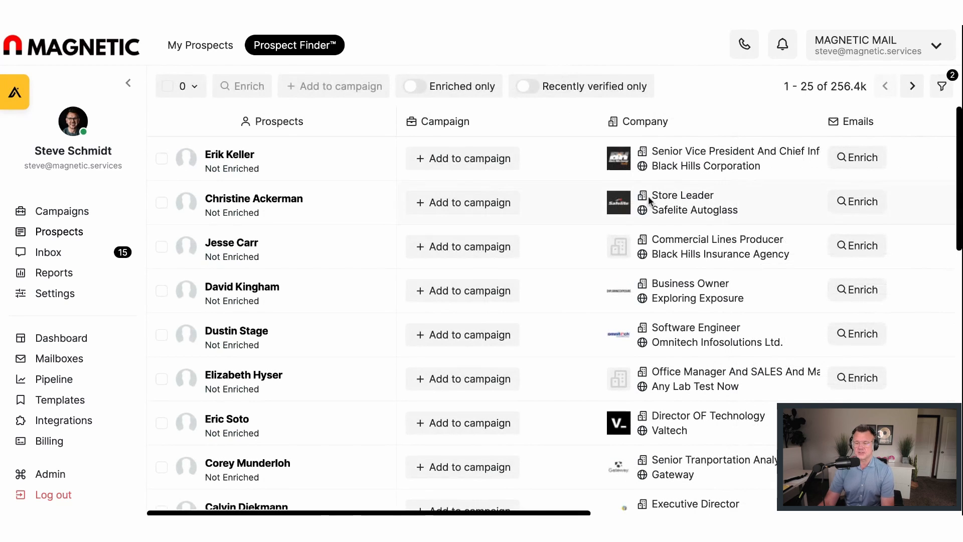
# Add a job title filter for Chief Executive Officer to the prospect search and apply it
pyautogui.click(948, 95)
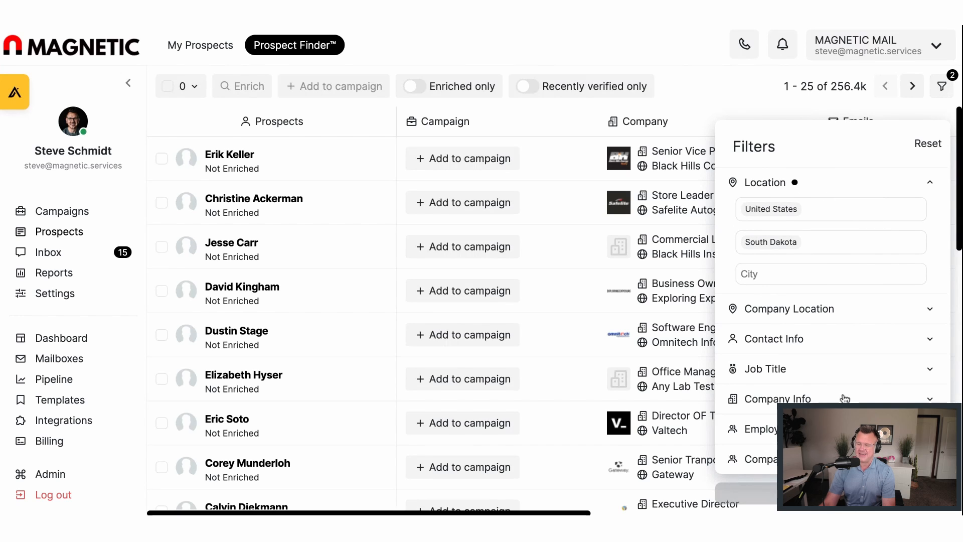
pyautogui.click(794, 369)
pyautogui.click(767, 299)
pyautogui.write('chief ex')
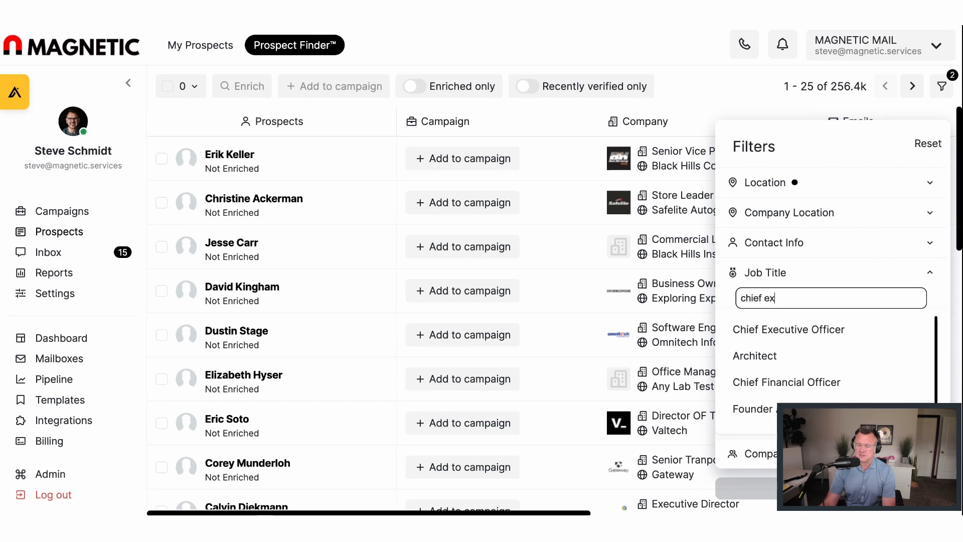
pyautogui.click(797, 332)
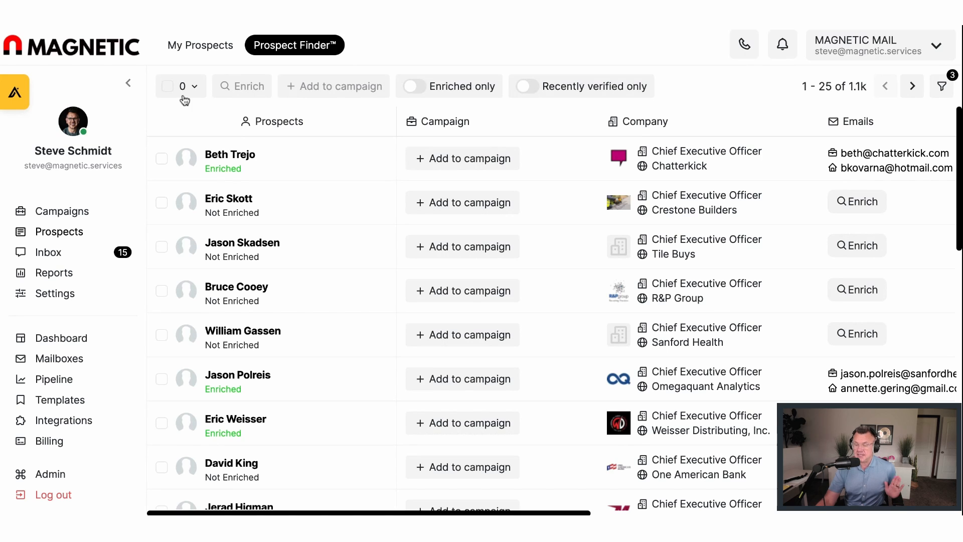
# Select all filtered prospects and view the campaigns they can be added to, without adding them
pyautogui.click(168, 87)
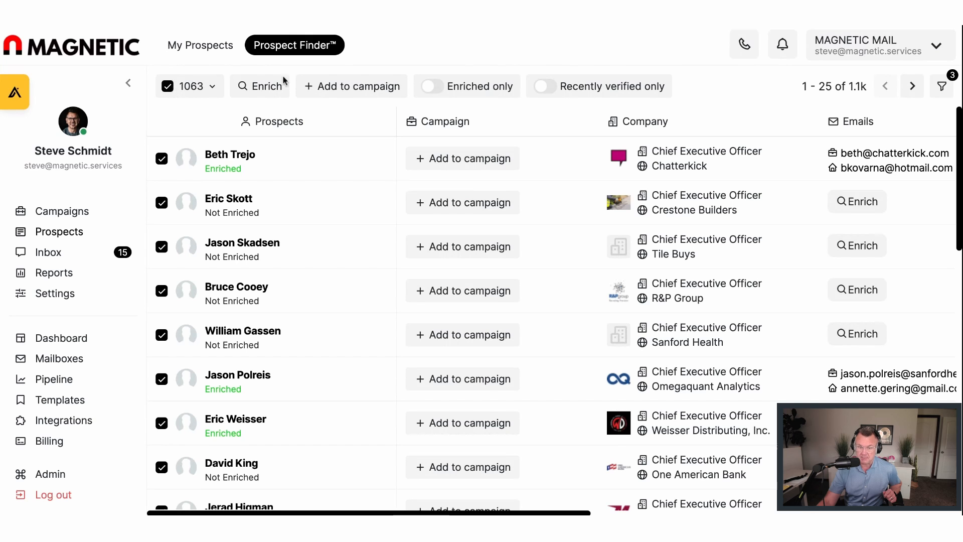
pyautogui.click(323, 93)
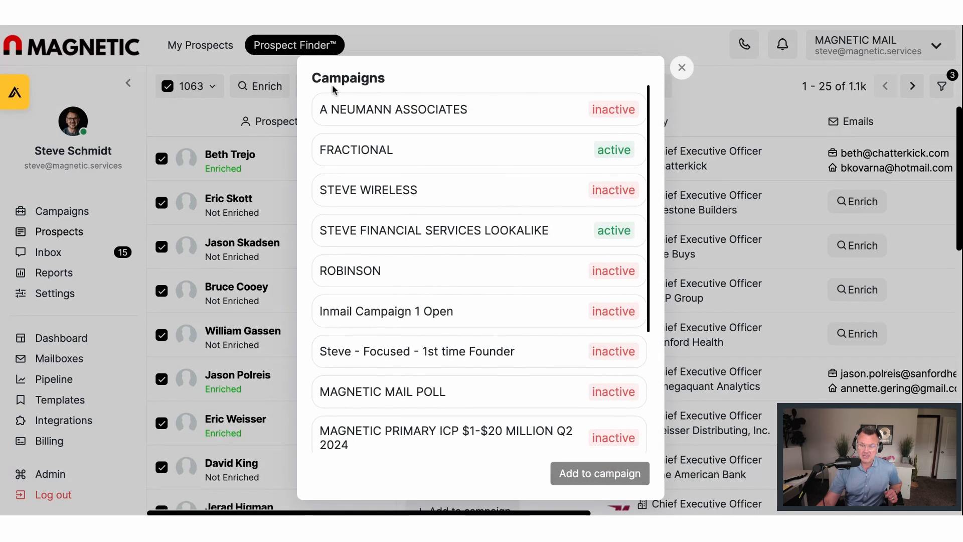
pyautogui.click(682, 70)
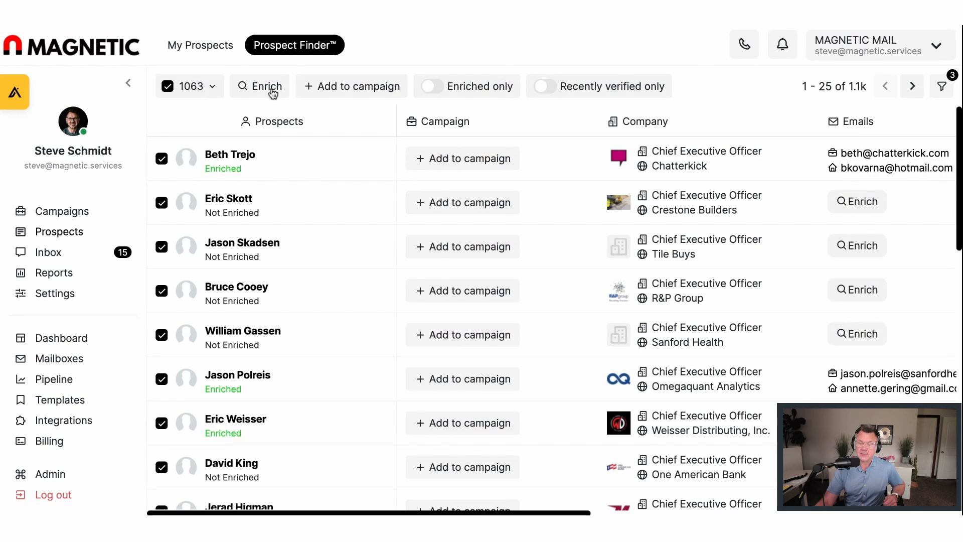
# Enrich the chief executive records at Crestone Builders, Tile Buys, R&P Group and Sanford Health with contact details
pyautogui.click(857, 247)
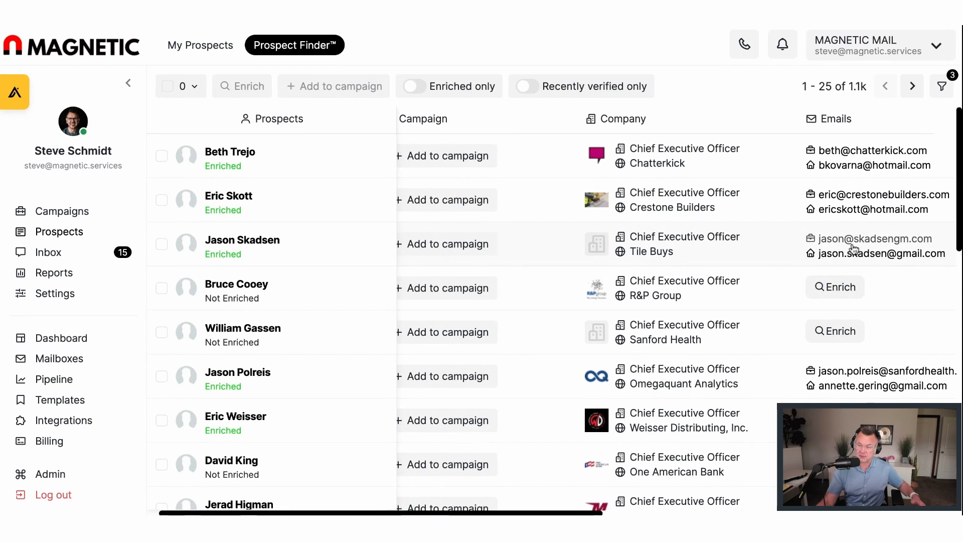
pyautogui.click(835, 289)
pyautogui.click(838, 330)
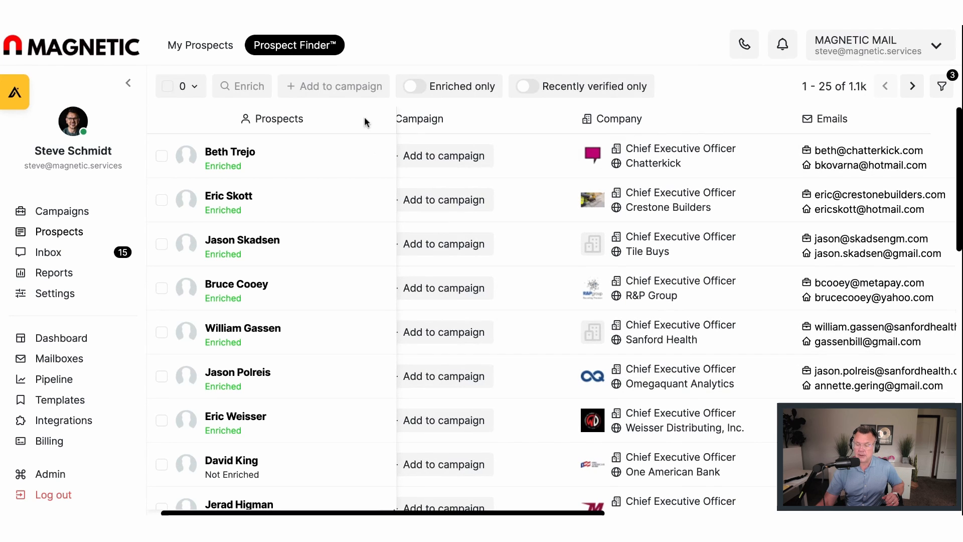
pyautogui.hscroll(5, 749, 200)
pyautogui.hscroll(-5, 748, 200)
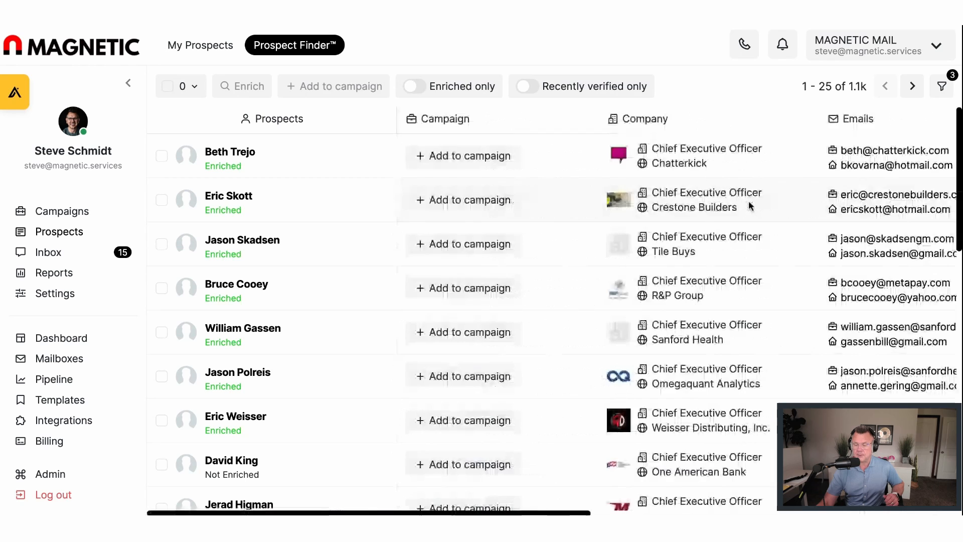
# Select all the filtered chief executives again and go to the campaigns overview
pyautogui.click(168, 87)
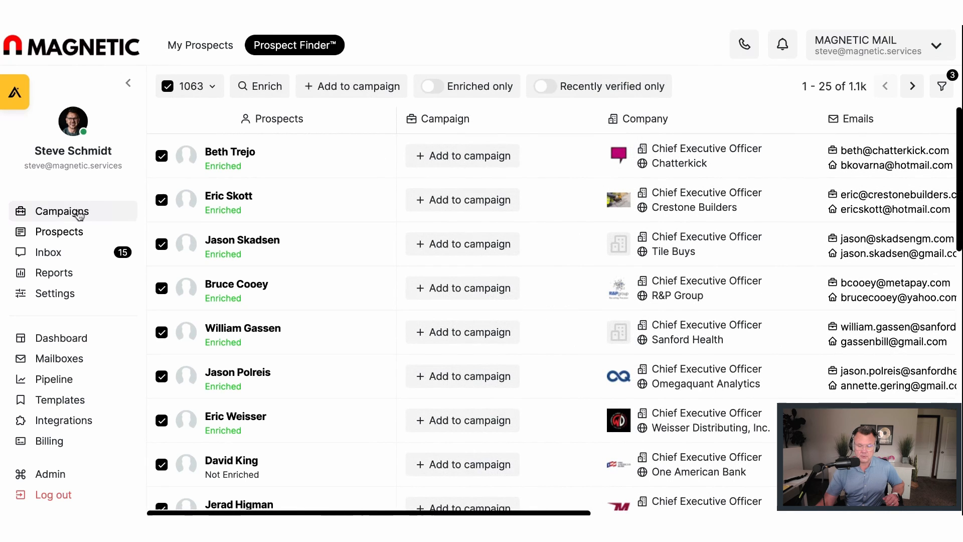
pyautogui.click(96, 208)
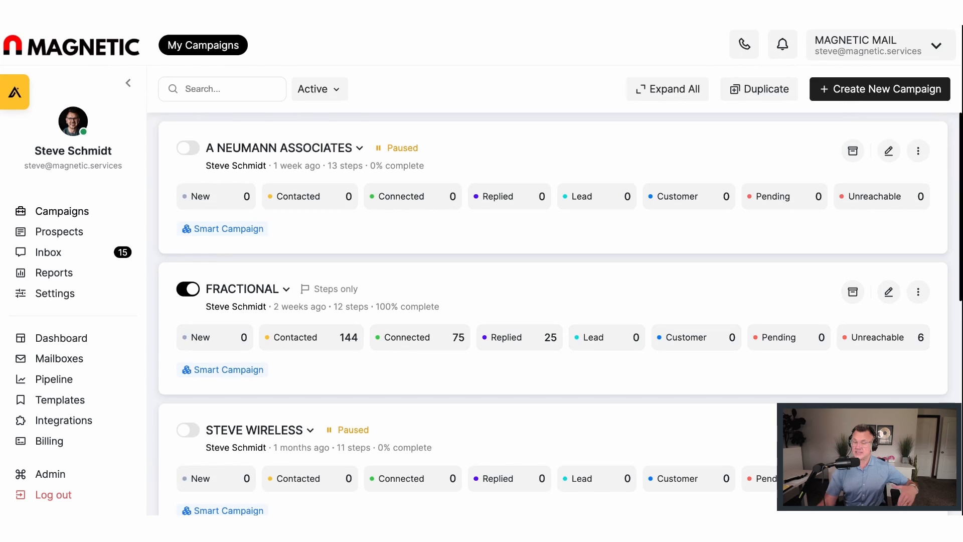
# Open the LinkedIn outreach report and examine its activity charts, period filters and daily activity table
pyautogui.click(50, 275)
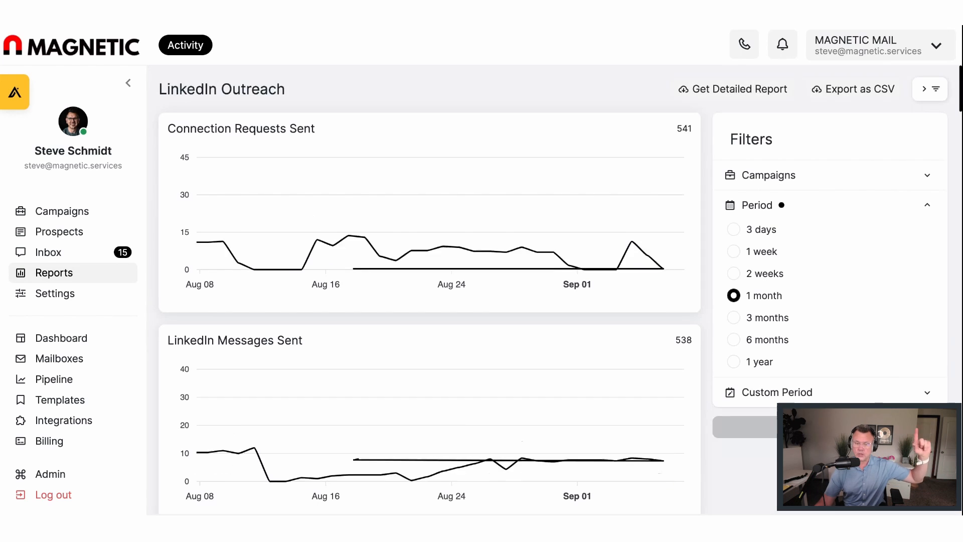
pyautogui.click(928, 91)
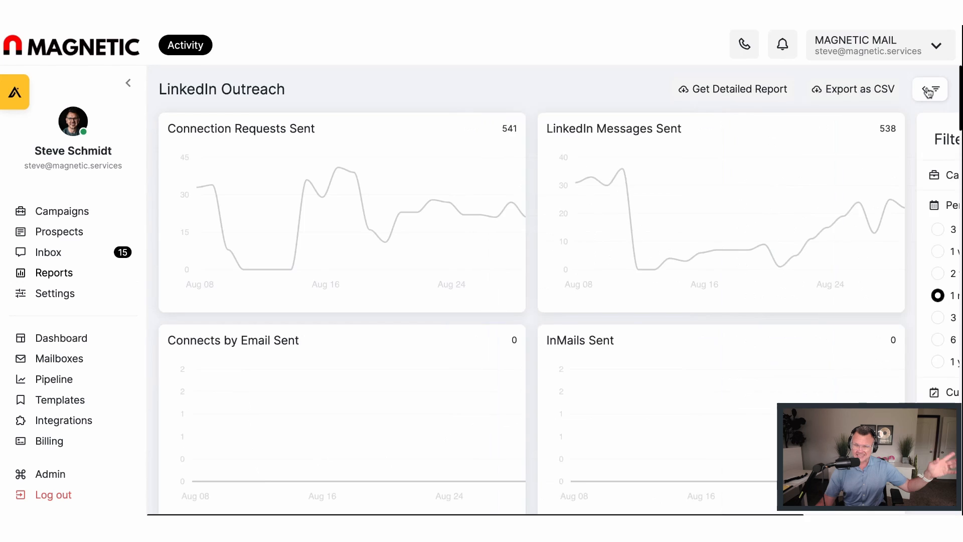
pyautogui.click(928, 92)
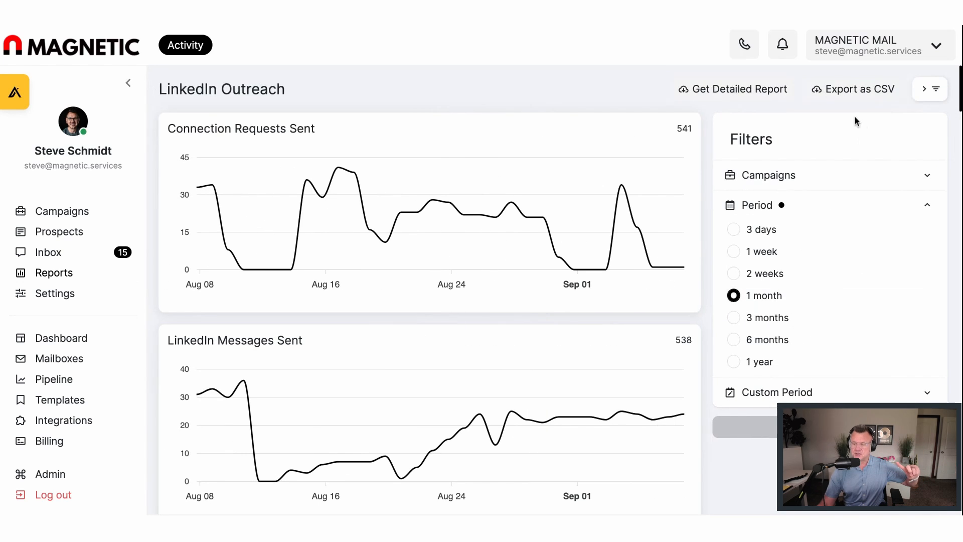
pyautogui.scroll(-20, 577, 279)
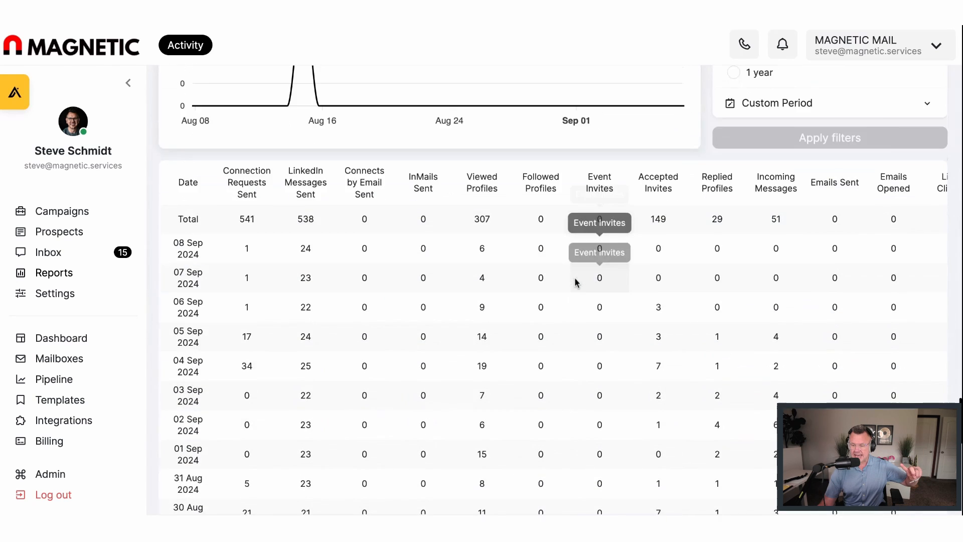
pyautogui.scroll(-8, 571, 275)
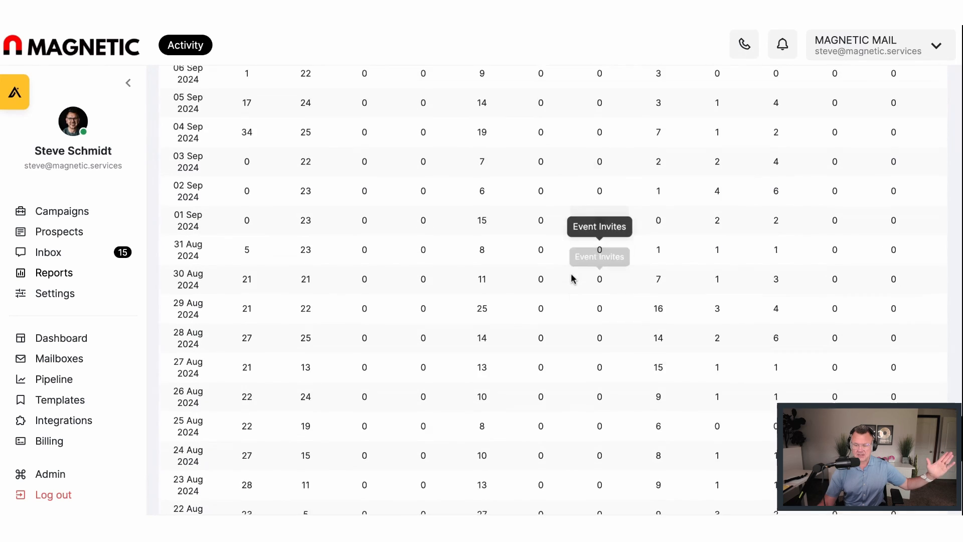